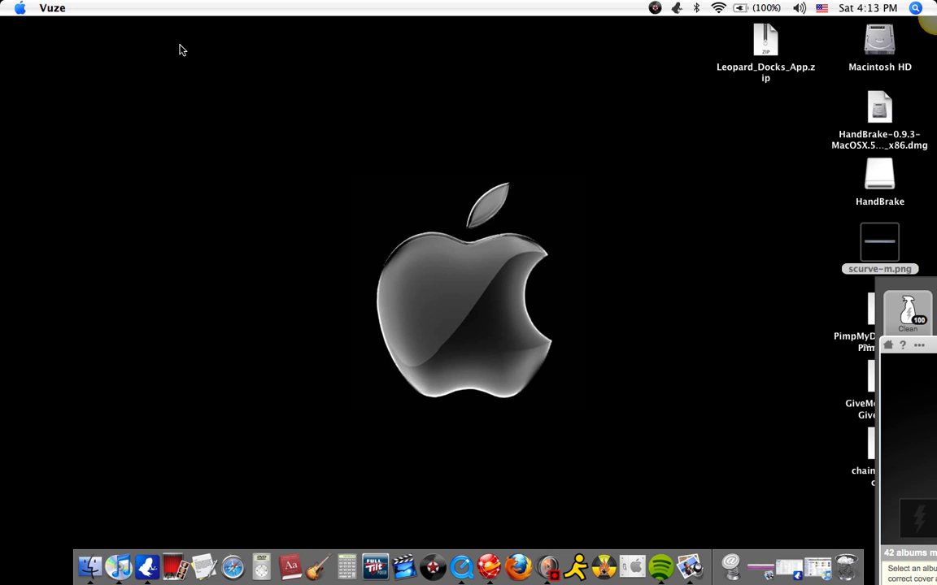
# Launch Vuze from the Dock to show My Library with its 86 torrents
pyautogui.click(148, 564)
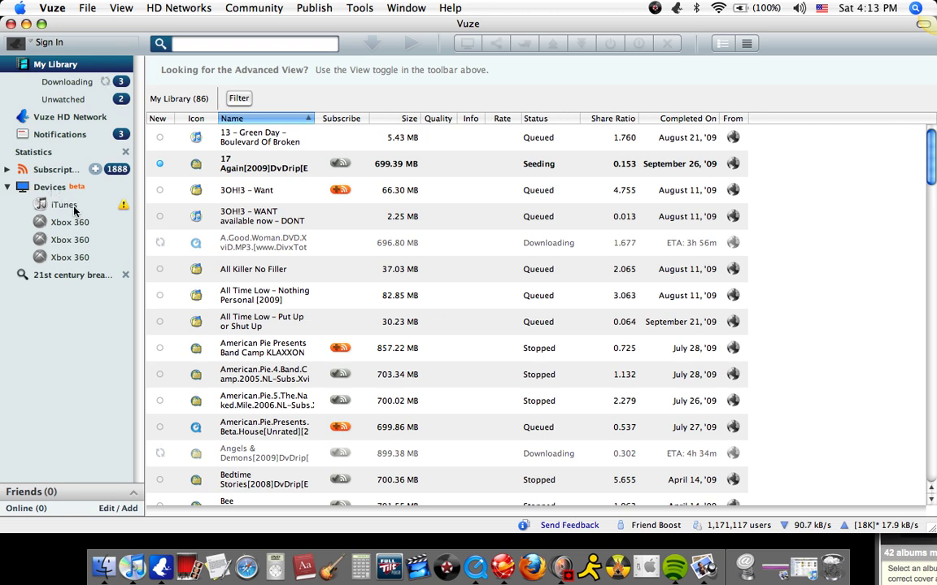
pyautogui.click(252, 45)
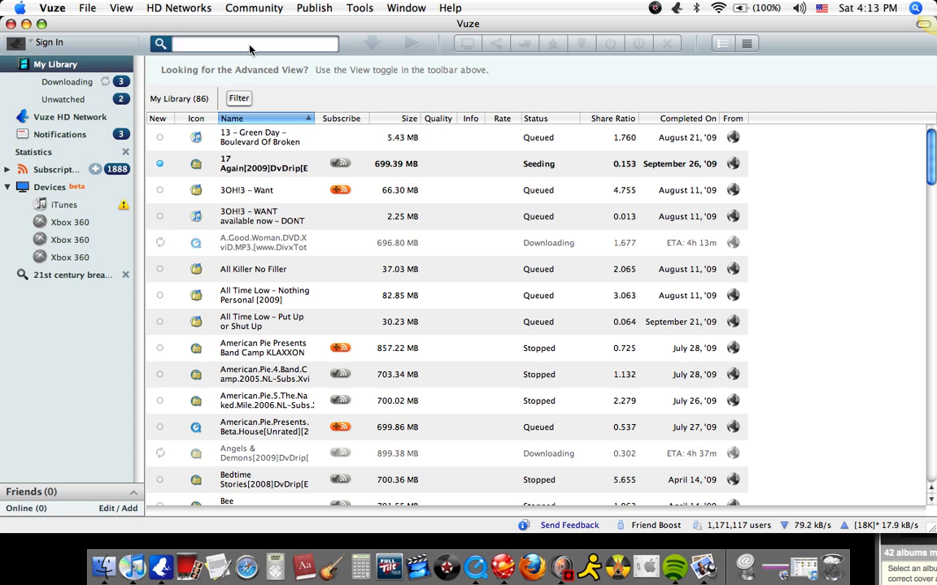
pyautogui.click(145, 561)
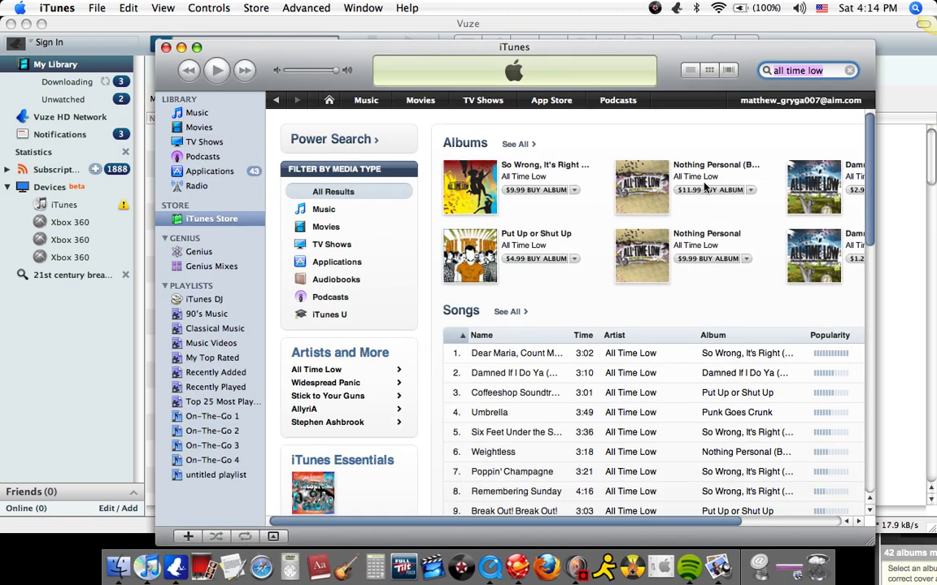
pyautogui.click(4, 376)
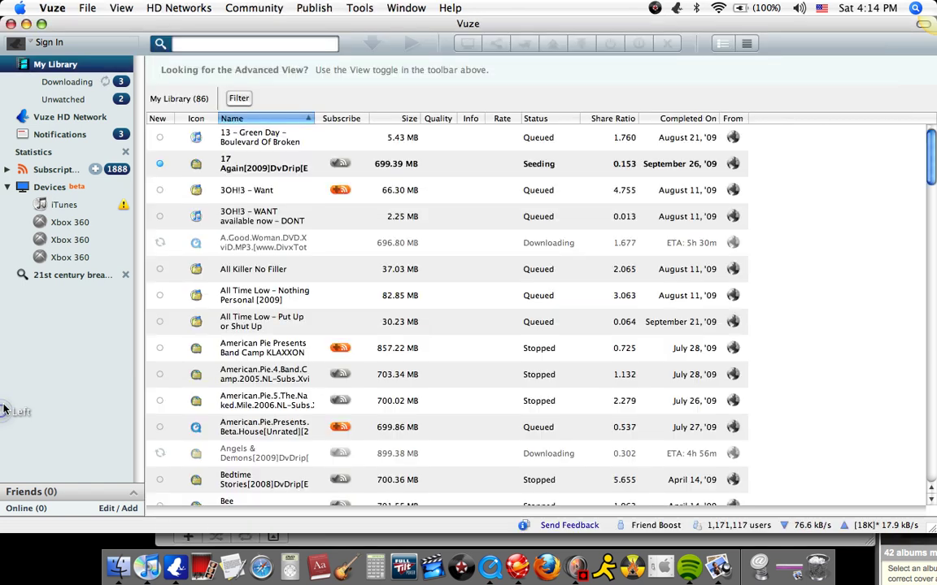
# Search Vuze for 'nothing personal', returning 45 torrent results
pyautogui.click(310, 49)
pyautogui.write('n')
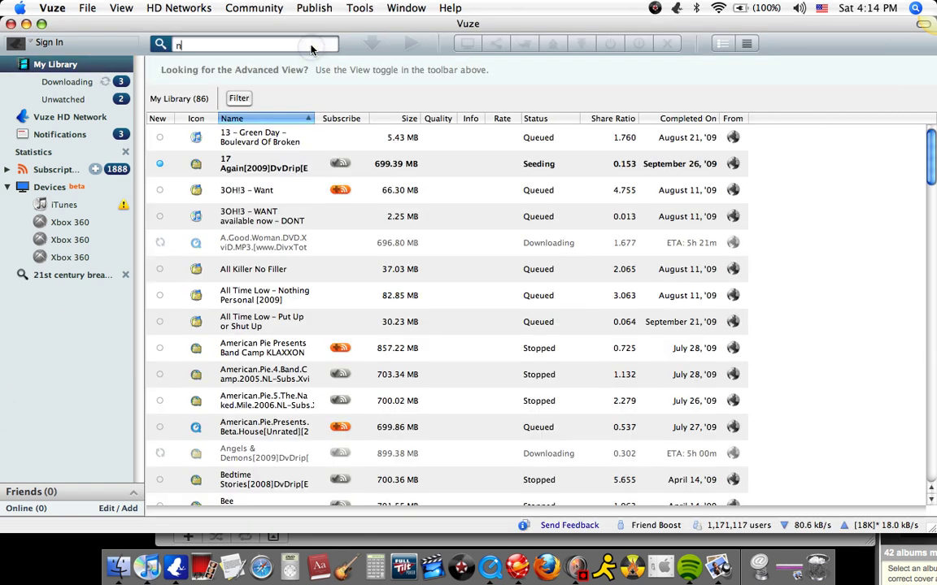
pyautogui.write('othing perso')
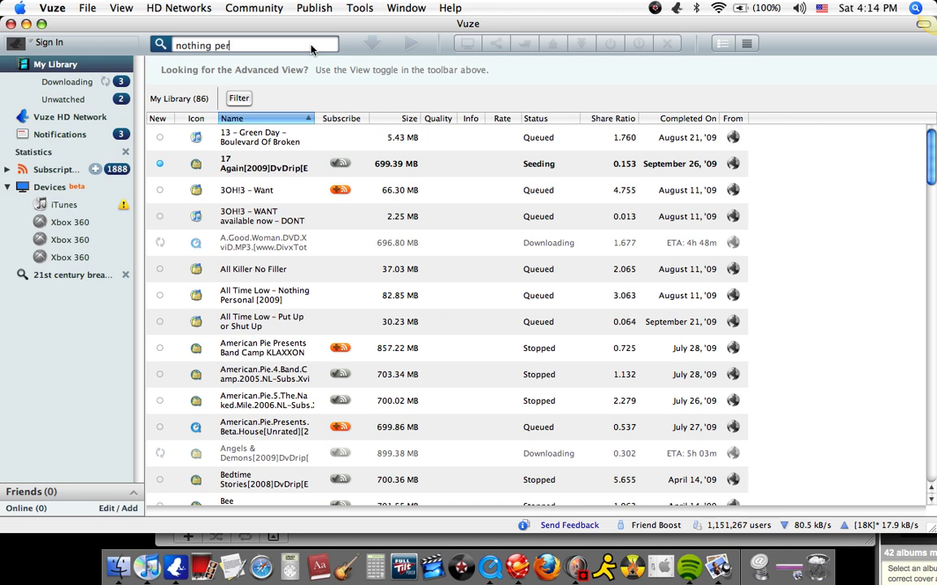
pyautogui.write('nal')
pyautogui.press('Return')
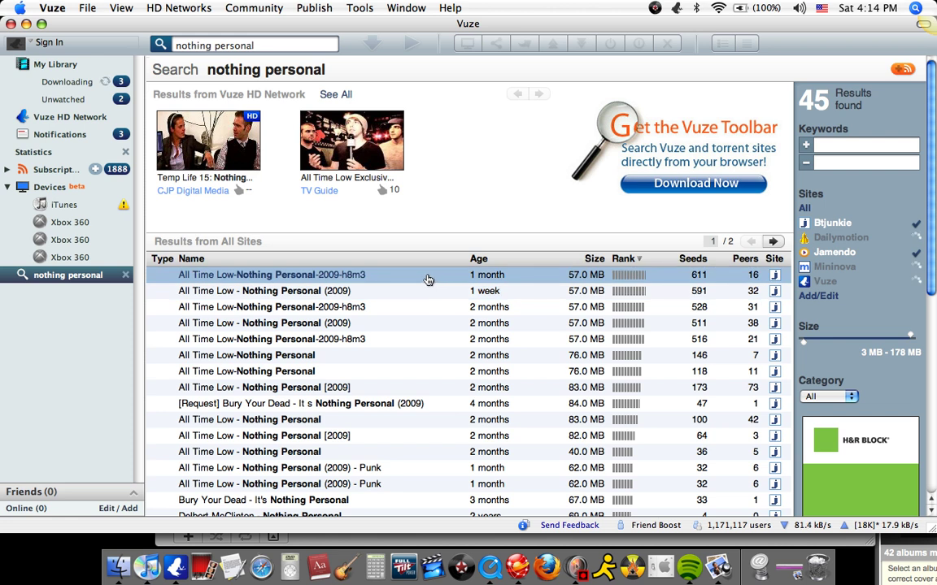
# Download the top All_Time_Low–Nothing_Personal-2009 result (56.96 MB) and confirm it in the Downloading list
pyautogui.doubleClick(428, 277)
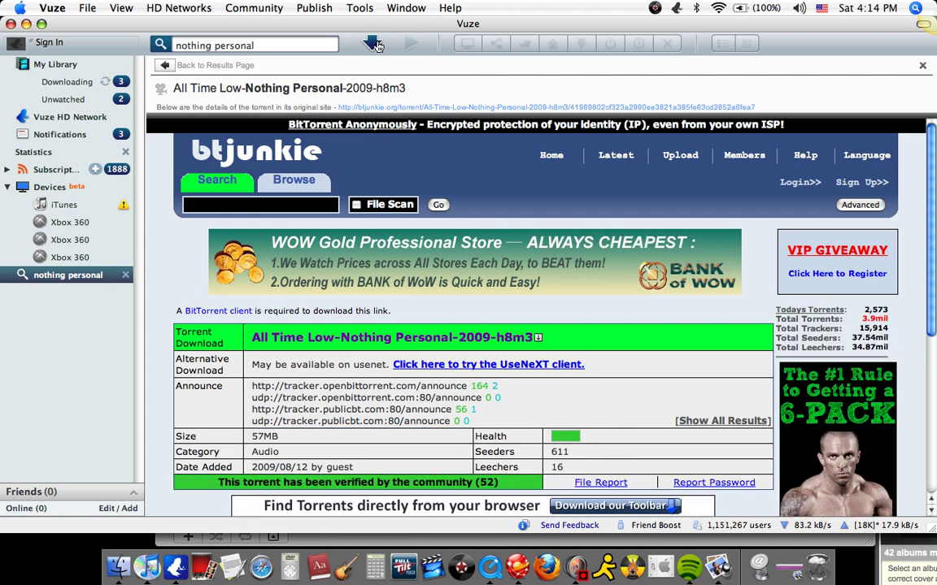
pyautogui.click(372, 44)
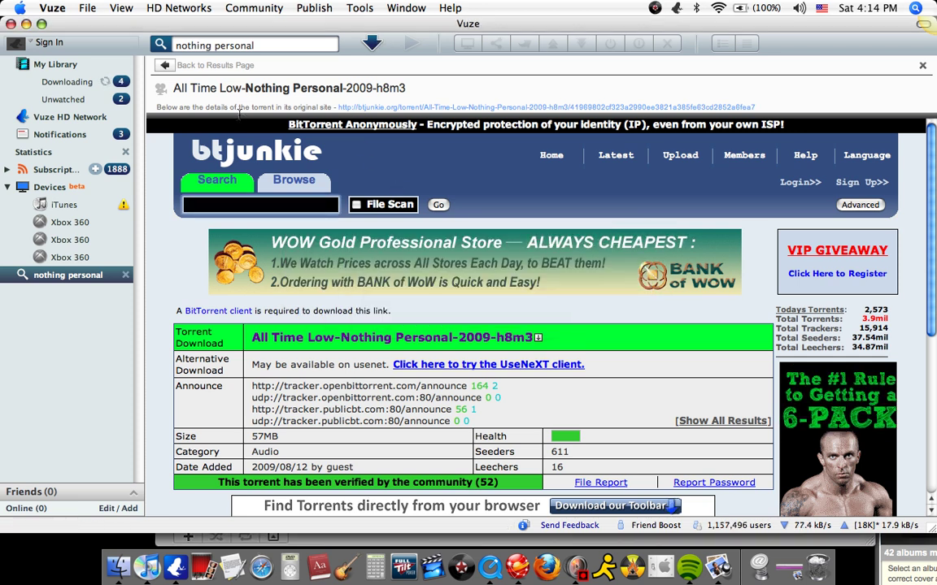
pyautogui.click(122, 84)
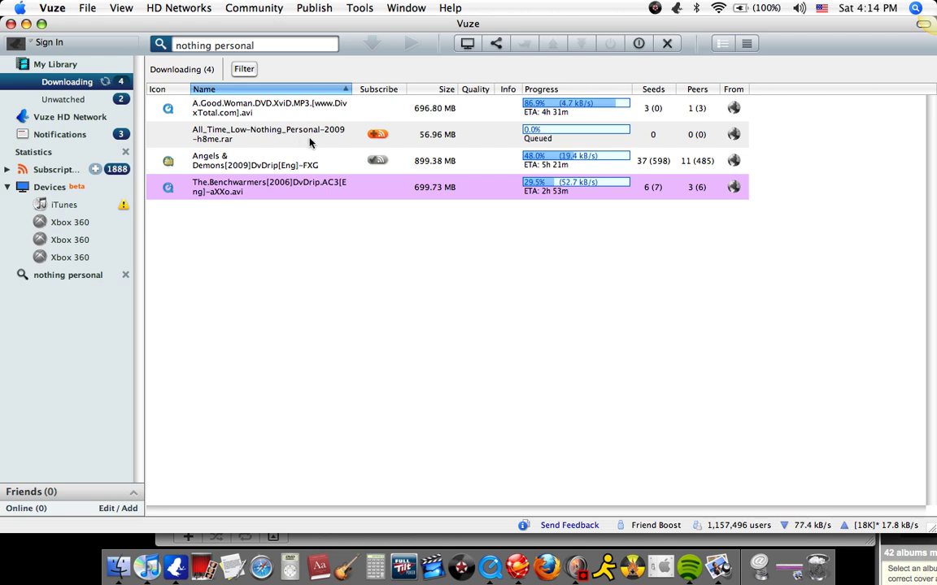
# Go back to My Library (87 torrents) and select the All Time Low - Nothing Personal [2009] entry
pyautogui.click(456, 134)
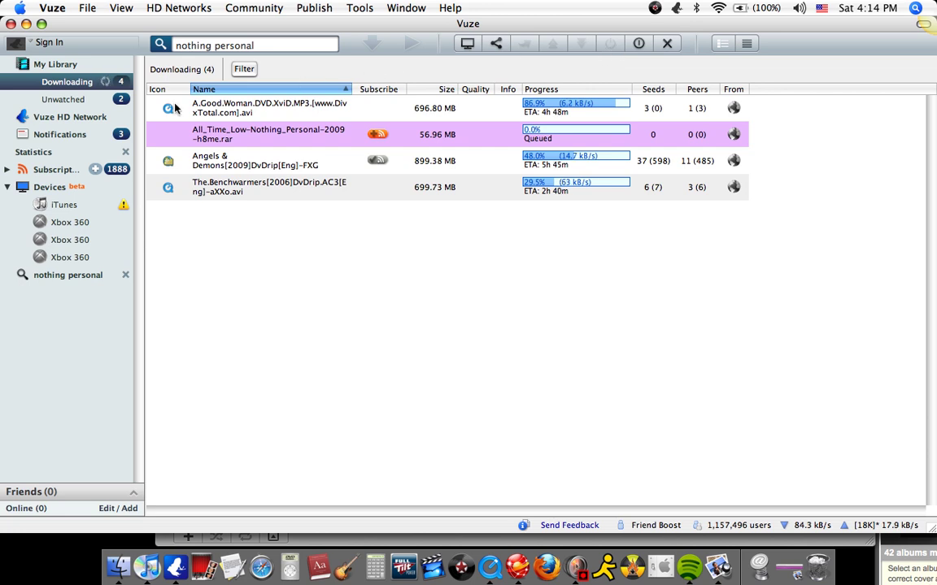
pyautogui.click(81, 66)
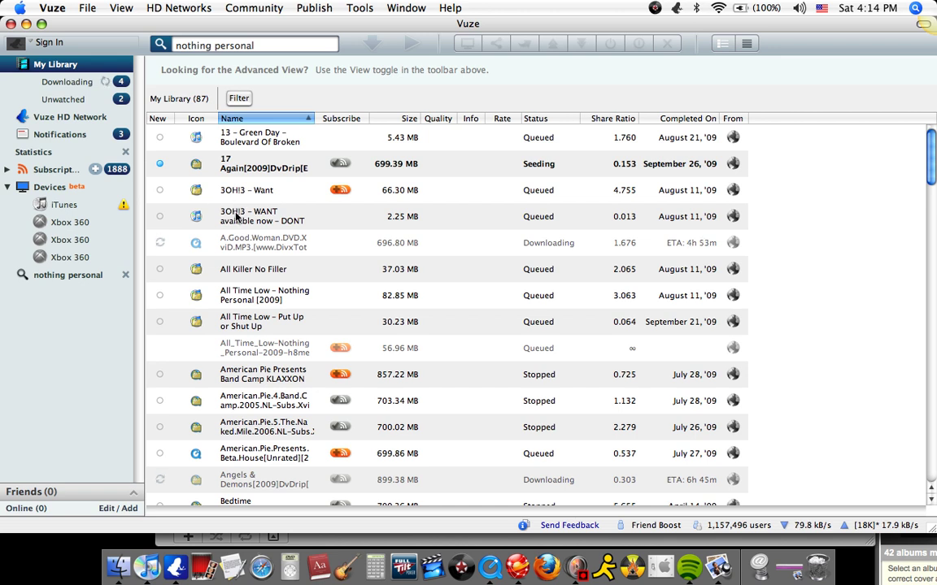
pyautogui.click(301, 291)
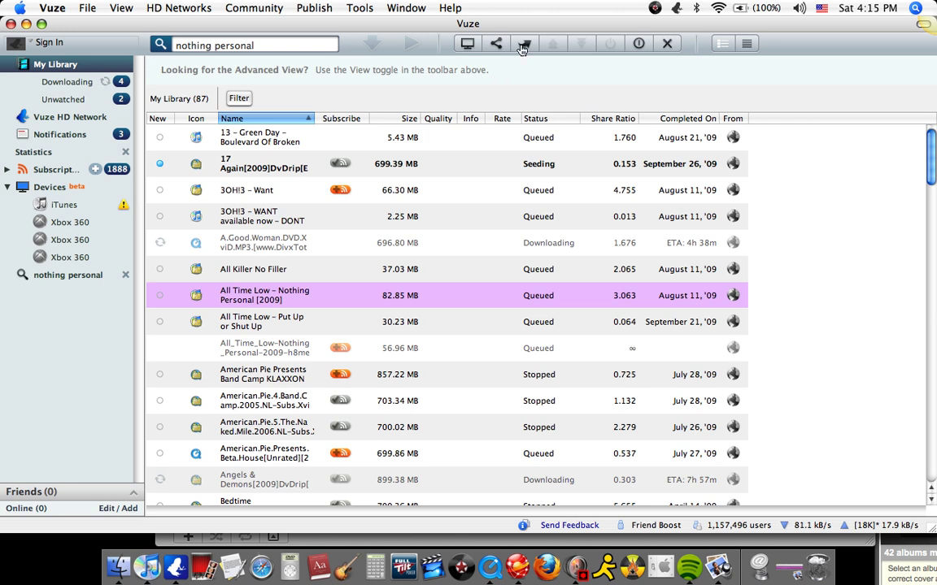
# Reveal the Nothing Personal album in Finder and pass its twelve .m4a tracks to iTunes
pyautogui.click(524, 44)
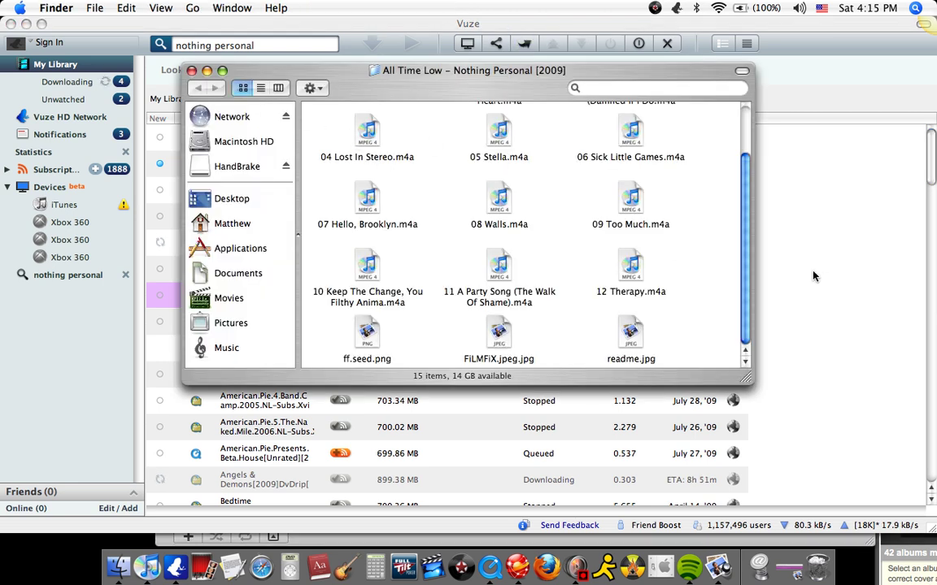
pyautogui.moveTo(744, 267); pyautogui.dragTo(728, 142)
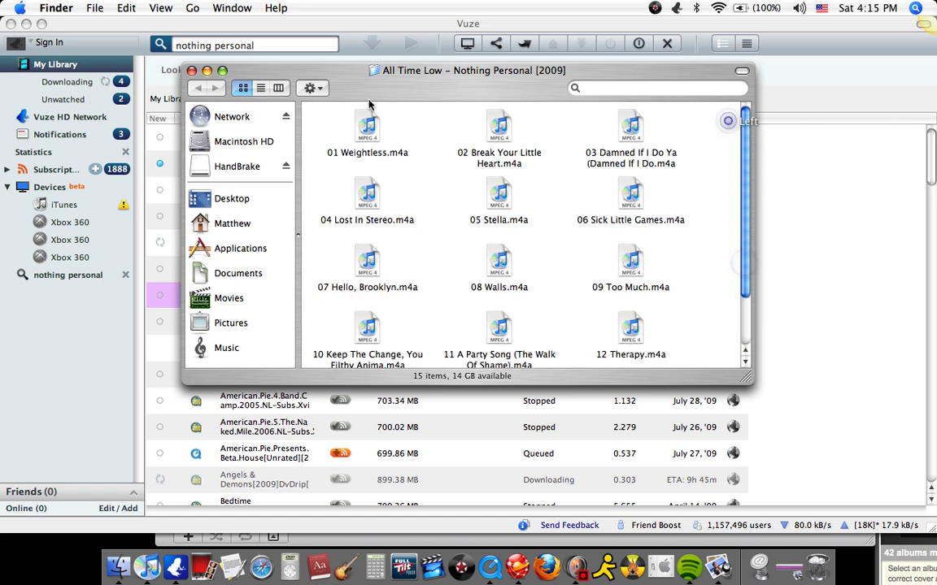
pyautogui.click(331, 121)
pyautogui.moveTo(332, 120); pyautogui.dragTo(793, 348)
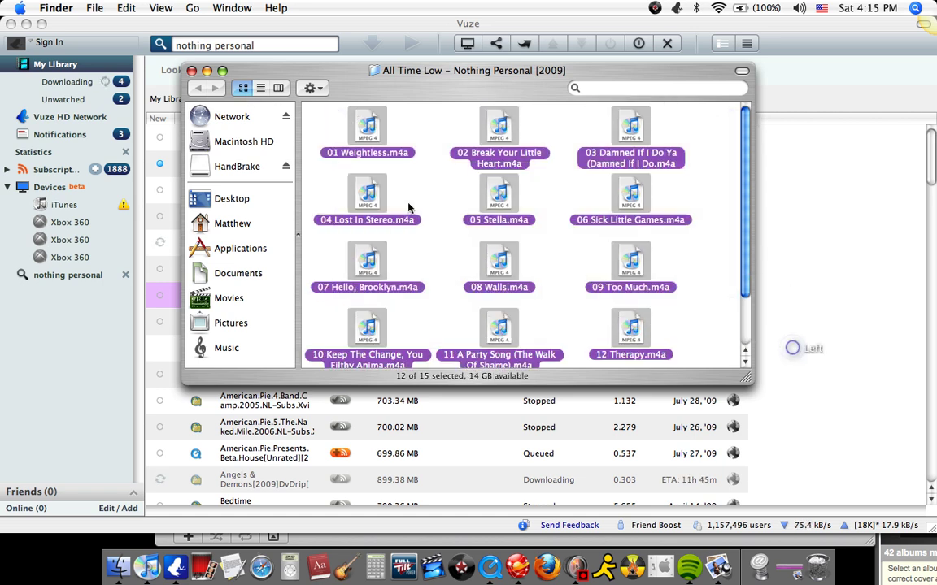
pyautogui.doubleClick(488, 197)
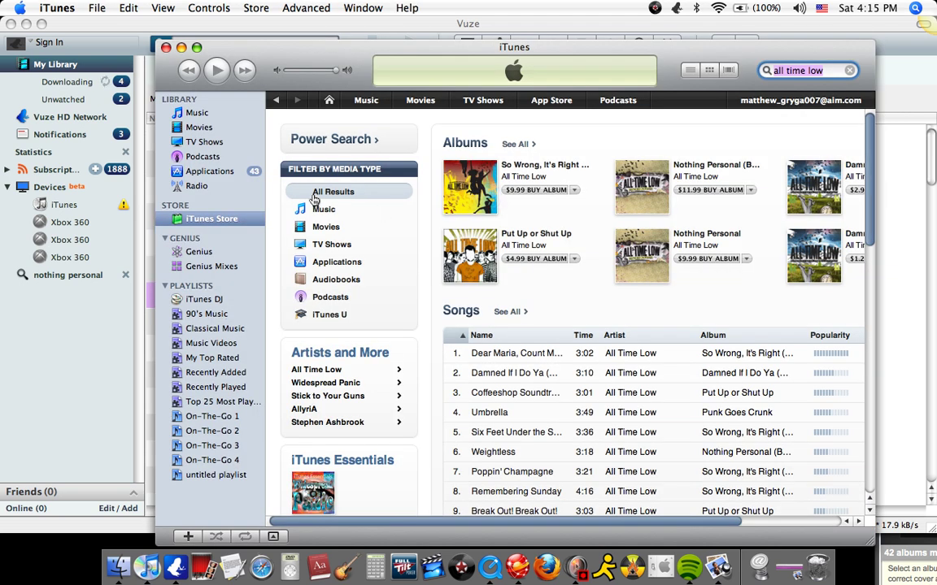
# Add the twelve tracks to the iTunes Music library, check them there, and return to Vuze
pyautogui.moveTo(200, 111); pyautogui.dragTo(198, 113)
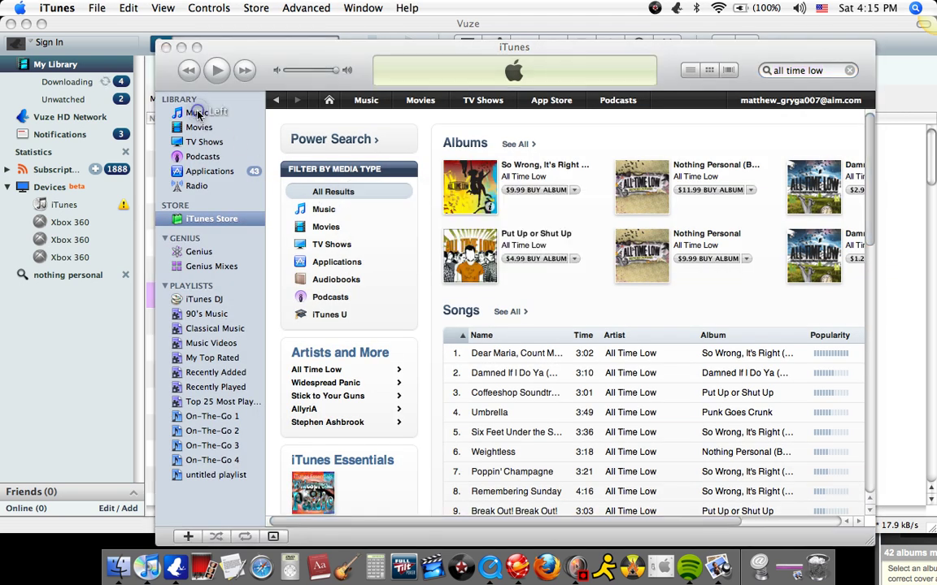
pyautogui.click(198, 113)
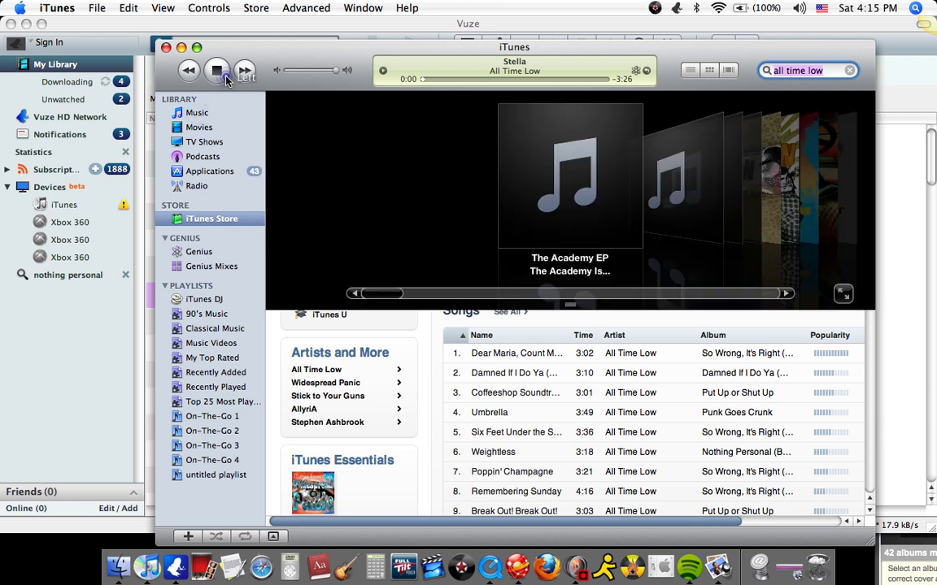
pyautogui.click(102, 317)
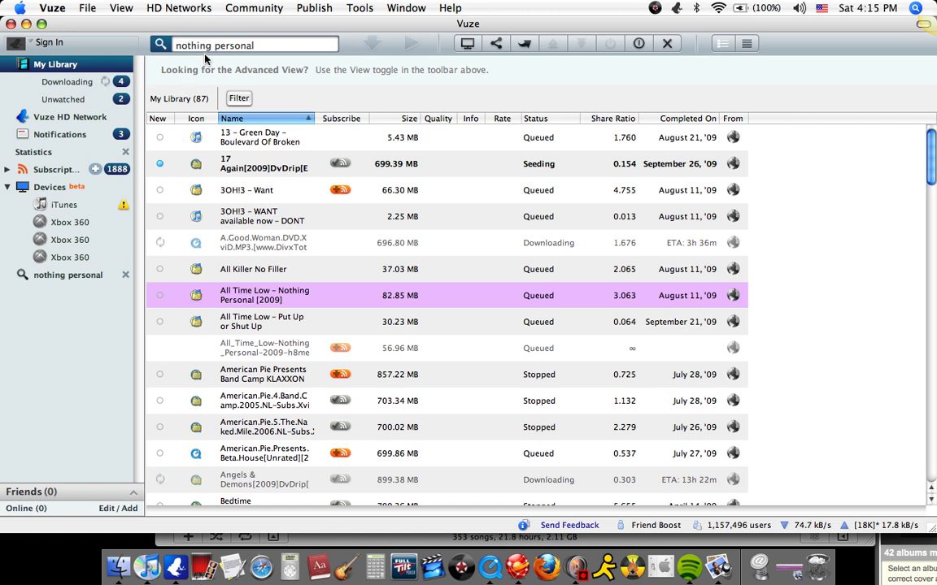
# Search Vuze for 'step brothers' and pick the Step Brothers UNRATED result among 29
pyautogui.click(208, 47)
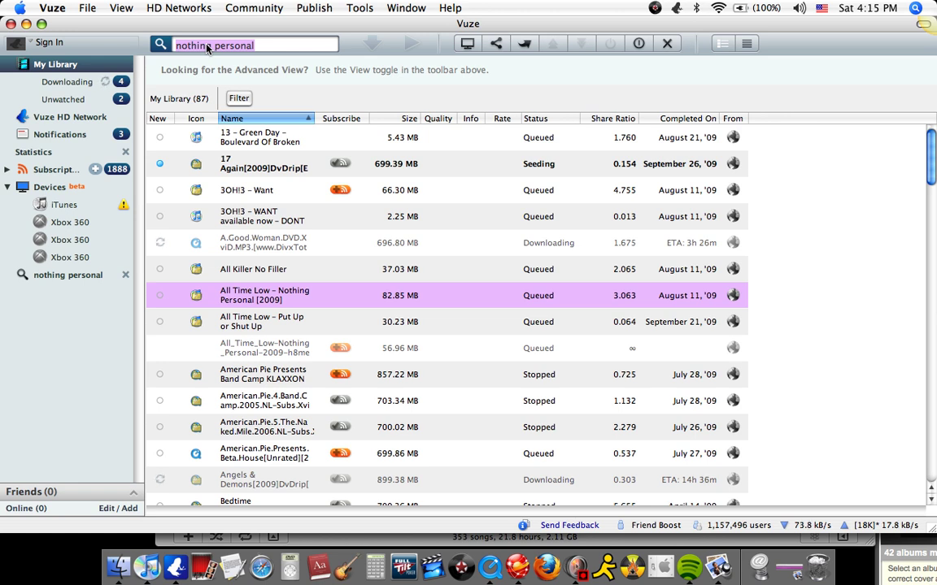
pyautogui.write('step')
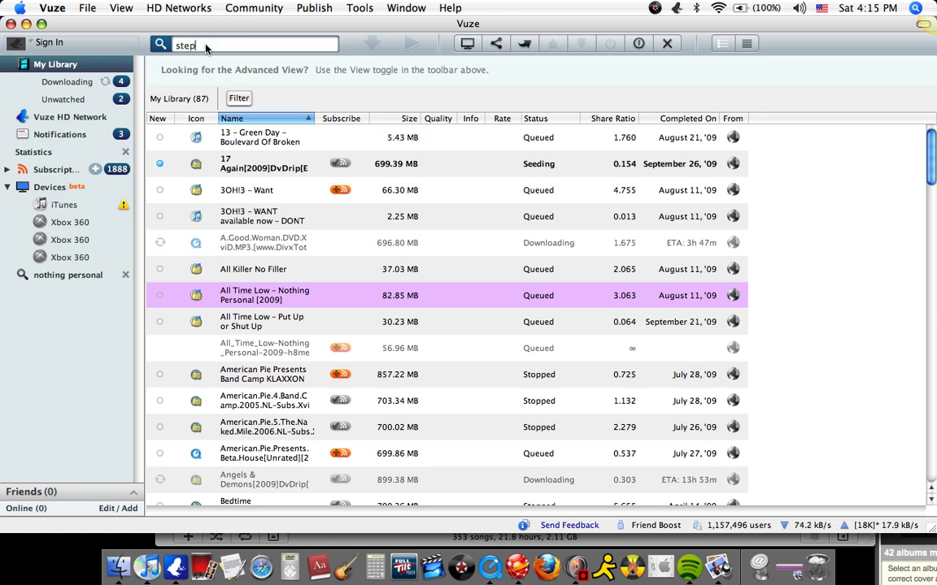
pyautogui.write(' brothers')
pyautogui.press('Return')
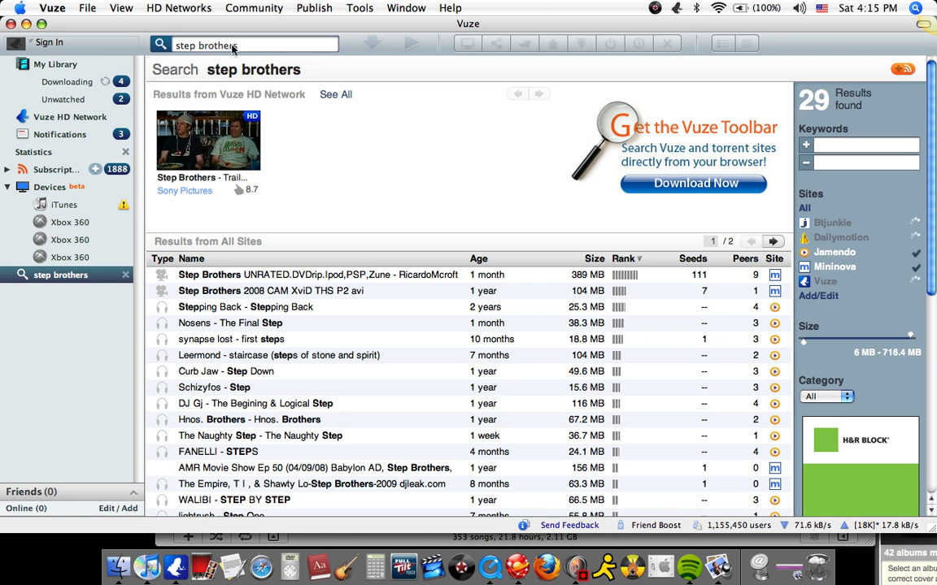
pyautogui.click(261, 293)
# View the Step Brothers UNRATED.DVDRip details, then go back to My Library's 87 torrents
pyautogui.doubleClick(260, 292)
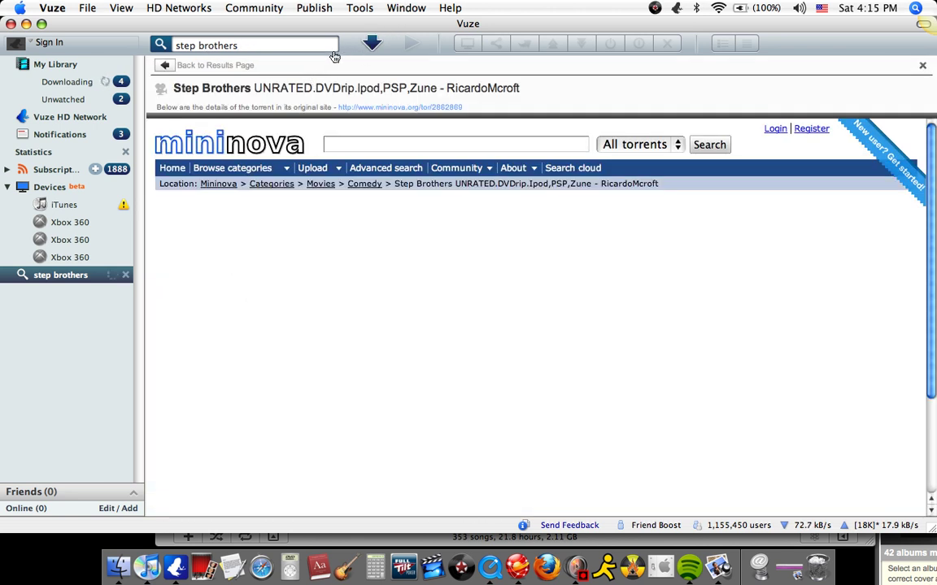
pyautogui.click(165, 64)
pyautogui.click(73, 66)
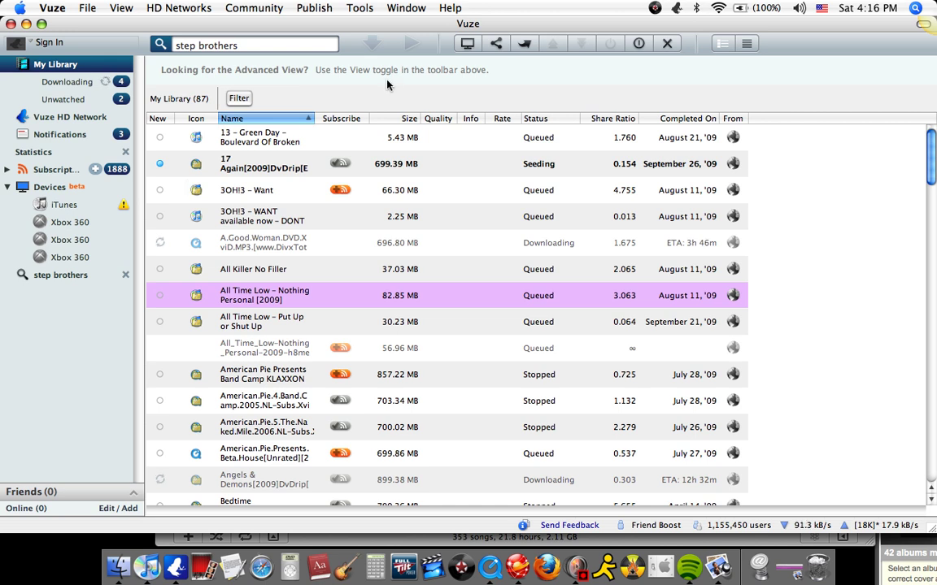
# Review Vuze's Media for iTunes list, then show the iTunes Movies library of 8 films
pyautogui.click(68, 205)
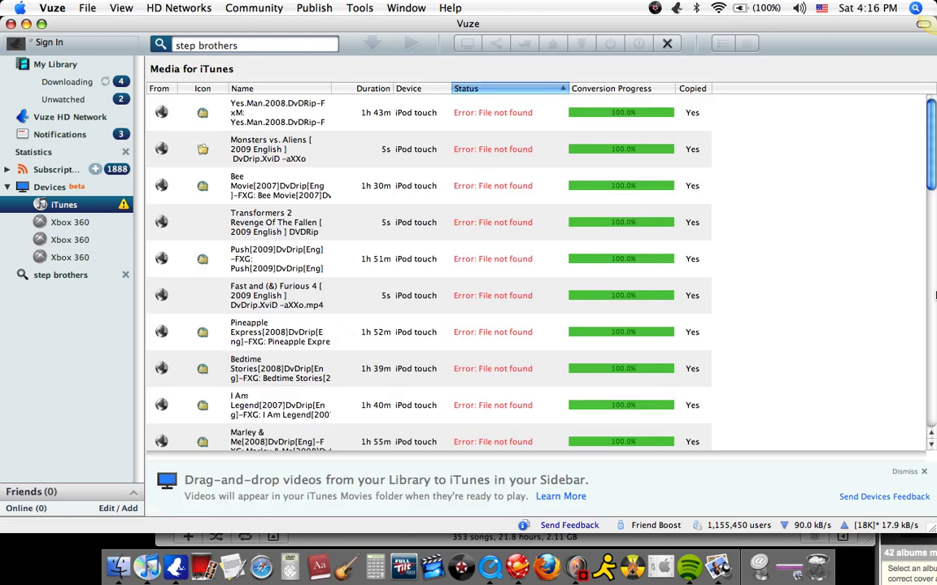
pyautogui.click(933, 291)
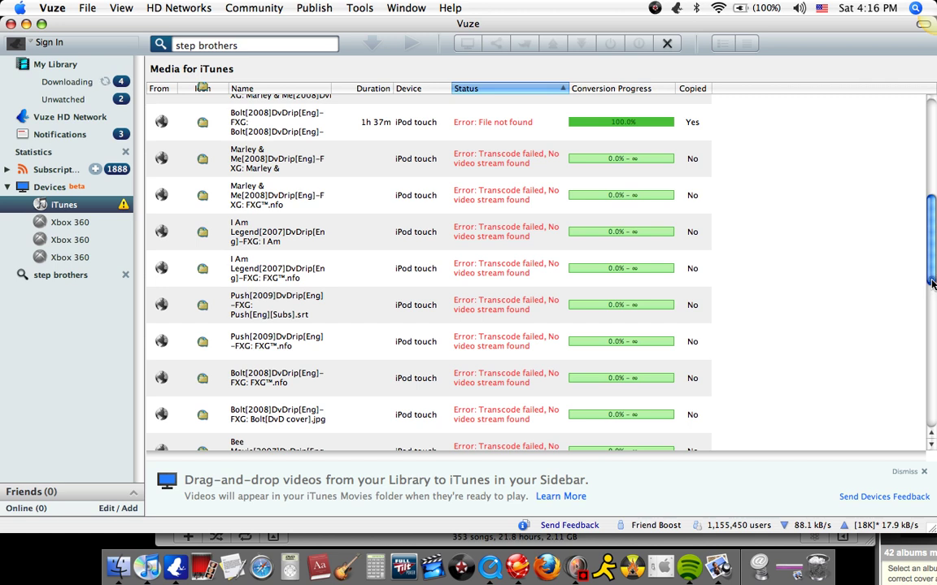
pyautogui.scroll(-3, 932, 283)
pyautogui.scroll(2, 932, 282)
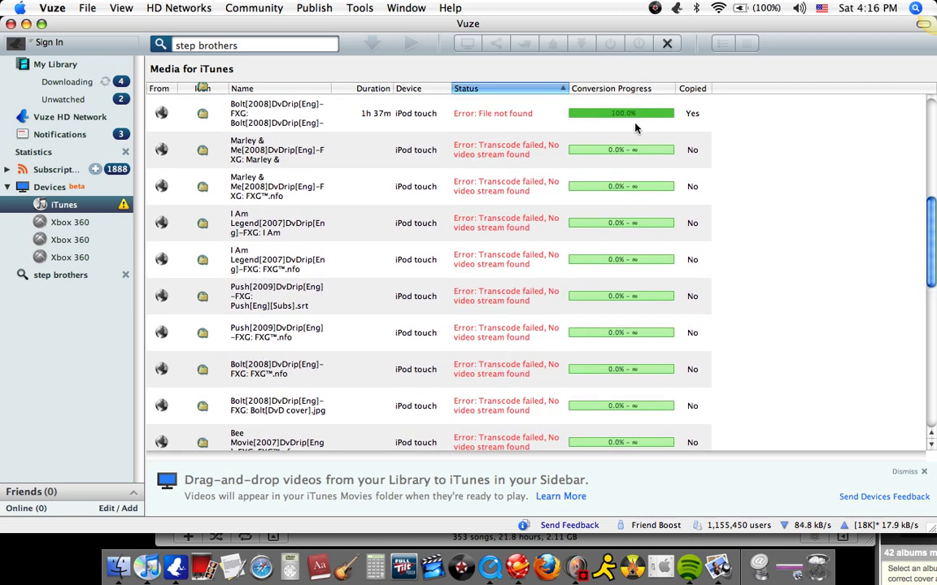
pyautogui.moveTo(705, 137)
pyautogui.click(932, 108)
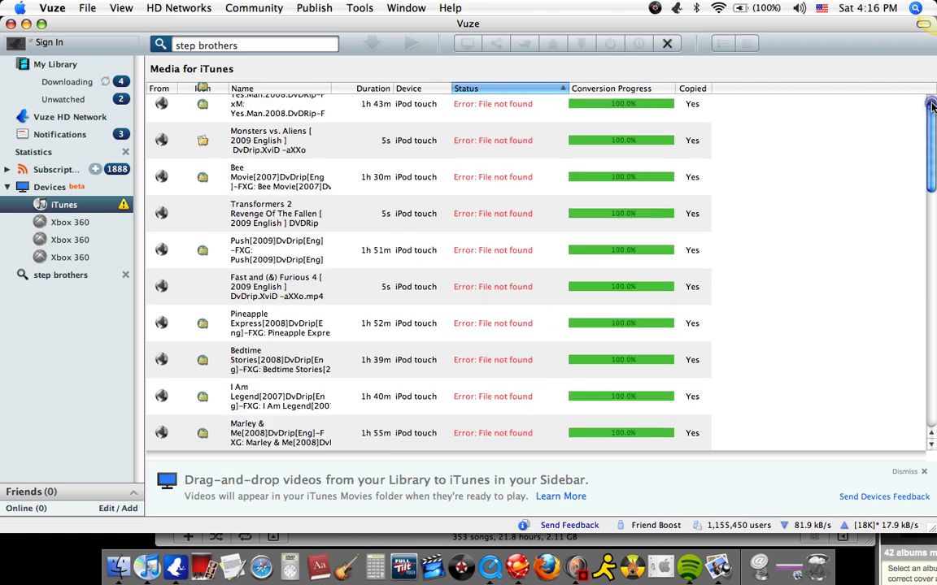
pyautogui.click(161, 574)
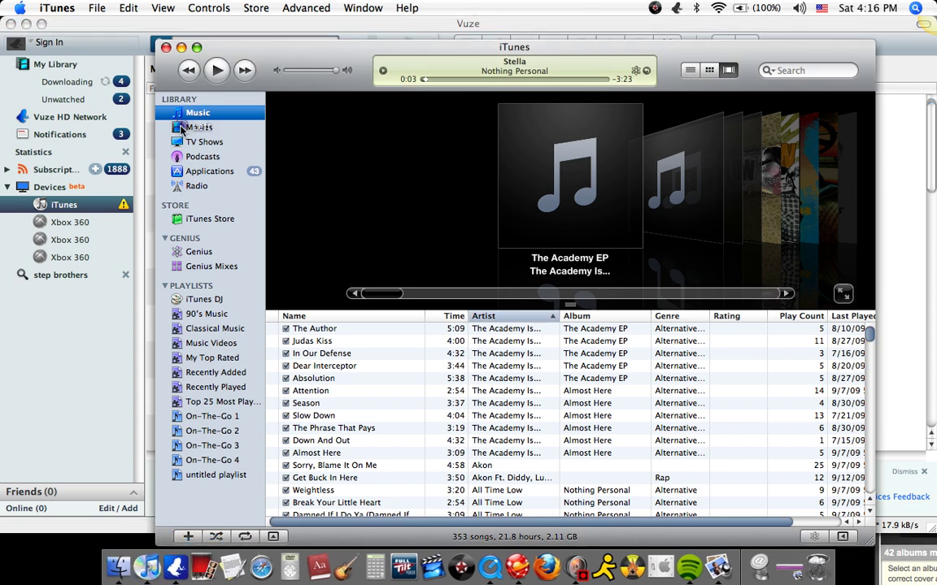
pyautogui.click(193, 128)
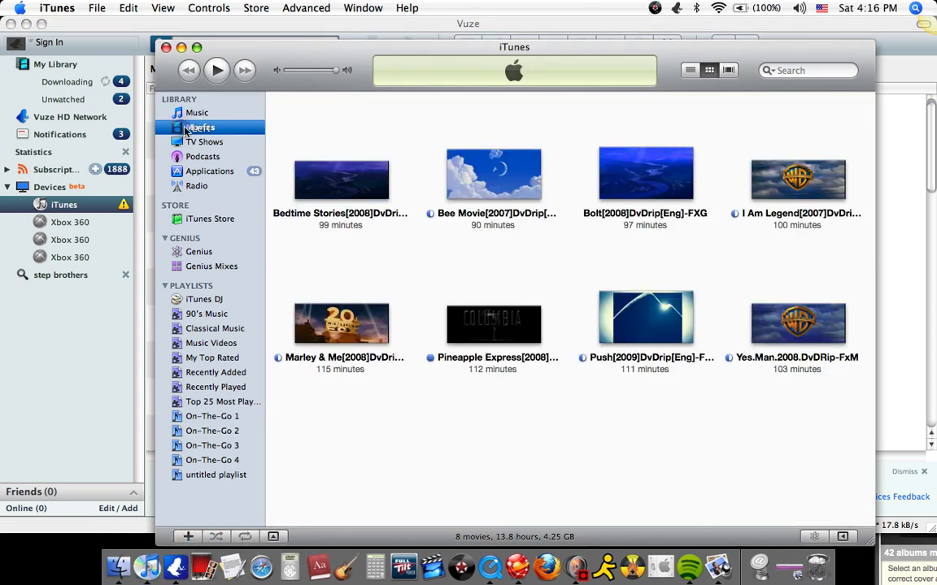